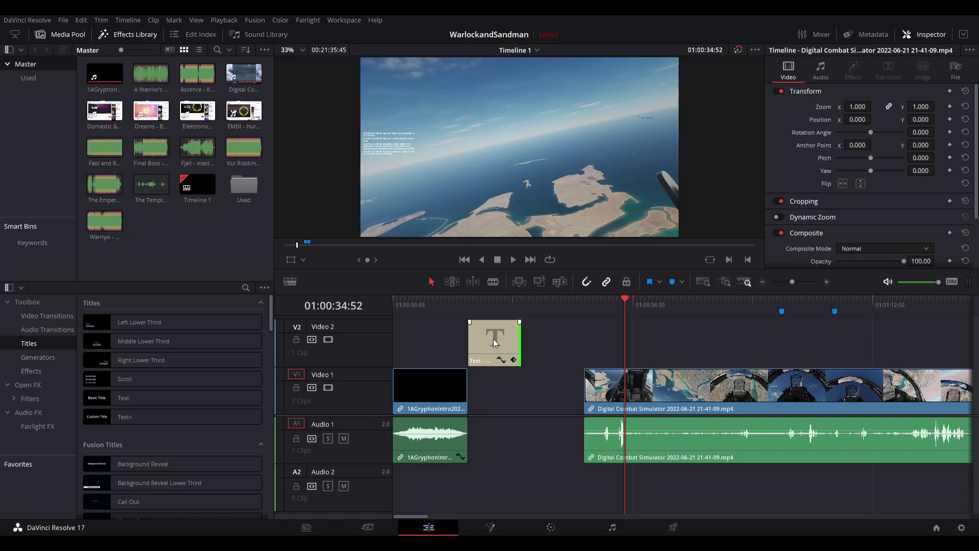
- Move the 'Warlock (Viper) VS Gryphon (Mirage)' title clip from V2 to V1, right after 1AGryphonIntro
{"action": "left_click_drag", "start_coordinate": [493, 339], "coordinate": [493, 375]}
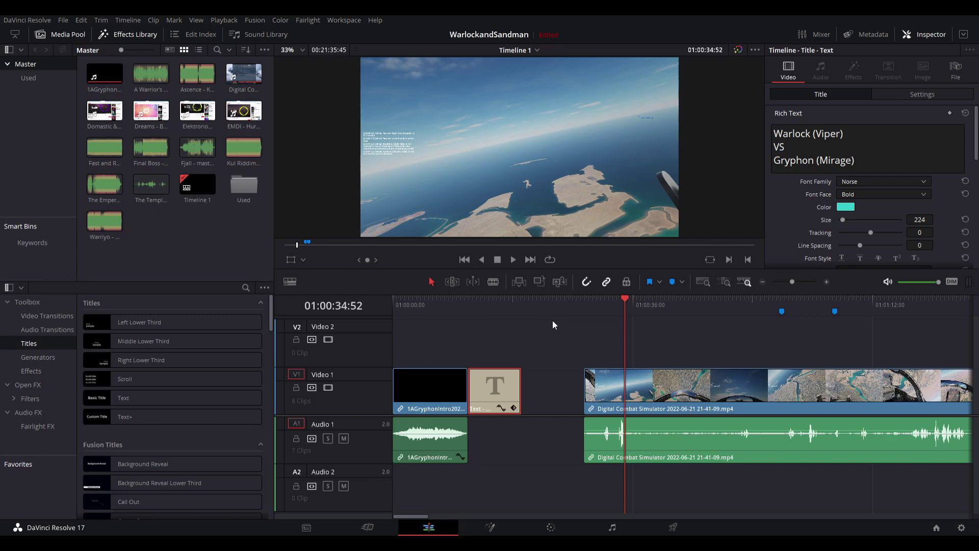
- Park the playhead at 01:00:19:21, the title clip's end, after checking where the footage starts
{"action": "left_click", "coordinate": [520, 311]}
{"action": "left_click", "coordinate": [584, 308]}
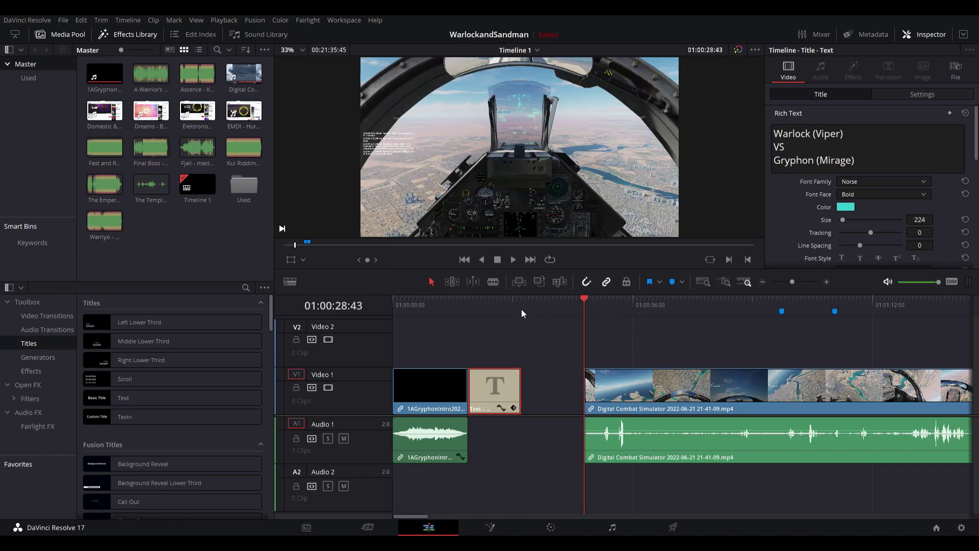
{"action": "left_click", "coordinate": [520, 309]}
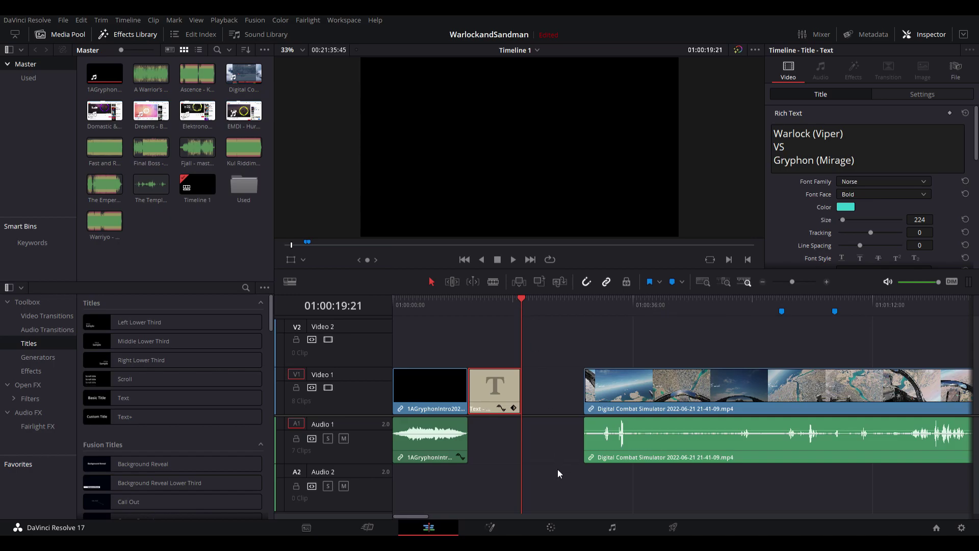
{"action": "scroll", "coordinate": [562, 392], "scroll_direction": "up", "scroll_amount": 2}
{"action": "scroll", "coordinate": [598, 418], "scroll_direction": "up", "scroll_amount": 2}
{"action": "scroll", "coordinate": [614, 421], "scroll_direction": "down", "scroll_amount": 5}
{"action": "scroll", "coordinate": [613, 420], "scroll_direction": "down", "scroll_amount": 2}
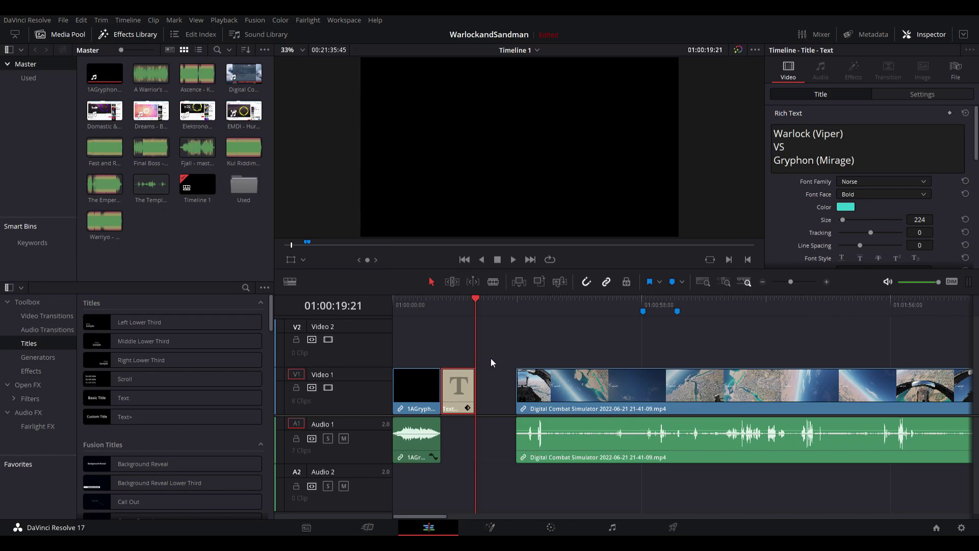
{"action": "scroll", "coordinate": [501, 343], "scroll_direction": "down", "scroll_amount": 3}
{"action": "scroll", "coordinate": [502, 343], "scroll_direction": "down", "scroll_amount": 3}
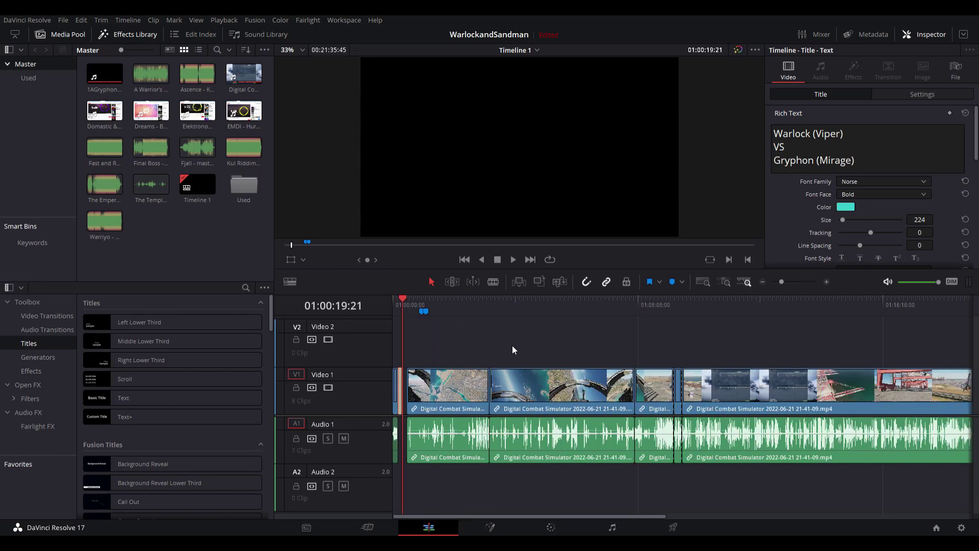
{"action": "scroll", "coordinate": [512, 346], "scroll_direction": "down", "scroll_amount": 3}
{"action": "scroll", "coordinate": [512, 344], "scroll_direction": "up", "scroll_amount": 4}
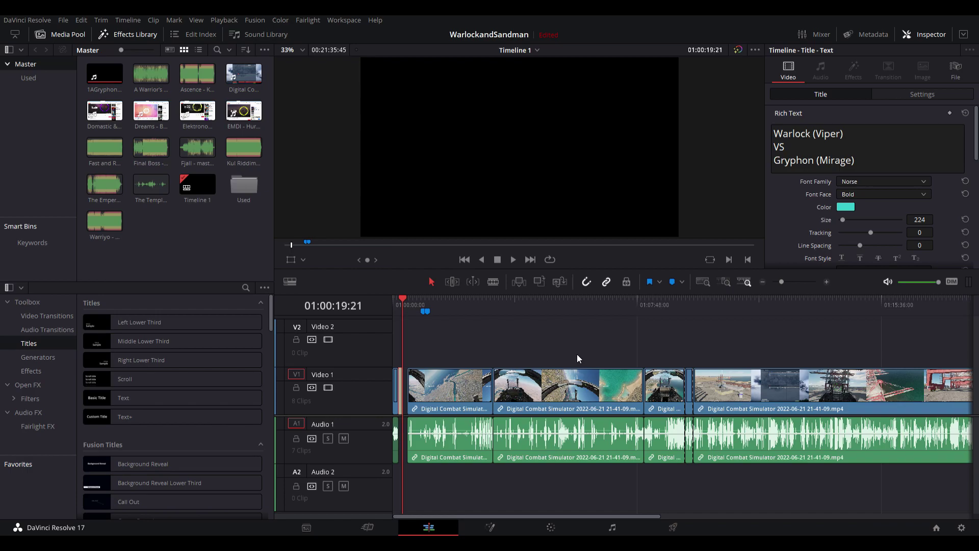
{"action": "scroll", "coordinate": [577, 354], "scroll_direction": "down", "scroll_amount": 3}
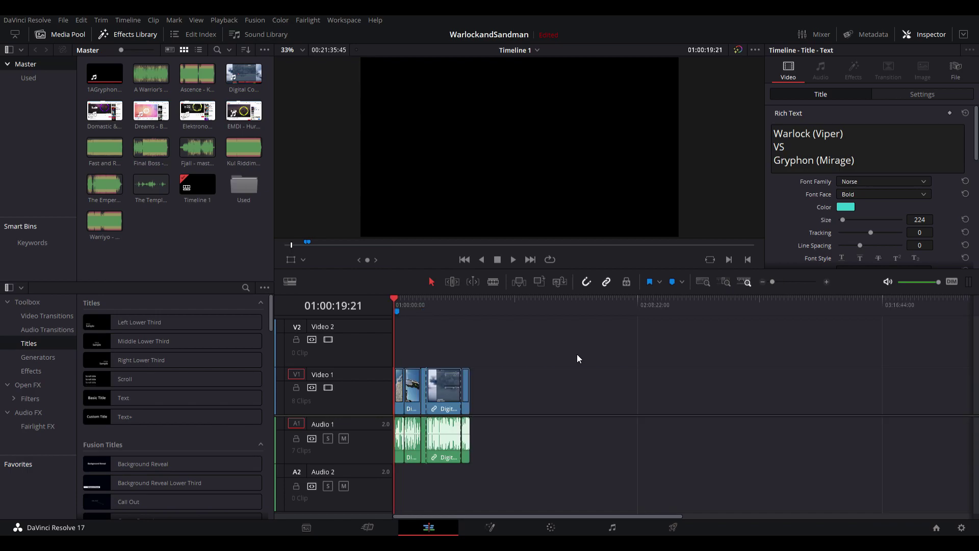
{"action": "scroll", "coordinate": [577, 354], "scroll_direction": "up", "scroll_amount": 3}
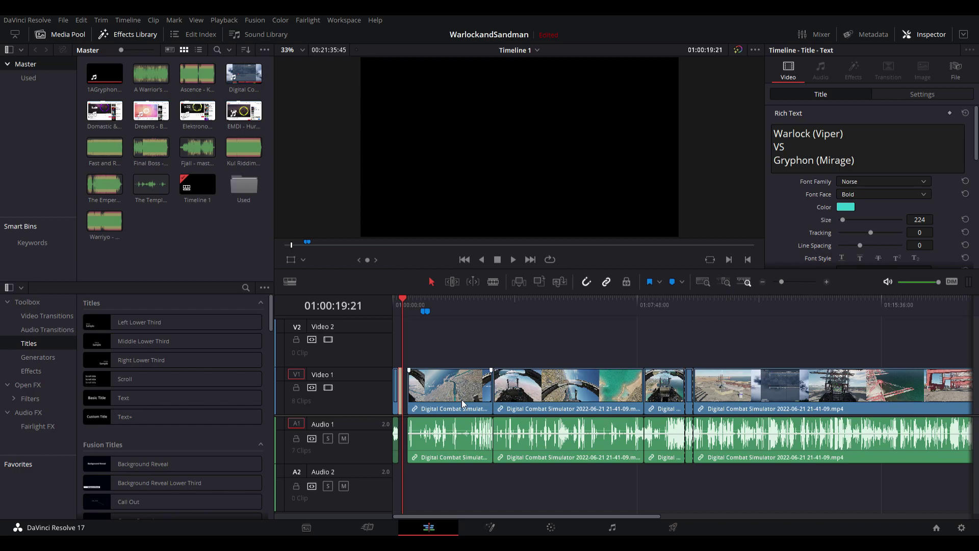
{"action": "scroll", "coordinate": [575, 401], "scroll_direction": "up", "scroll_amount": 2}
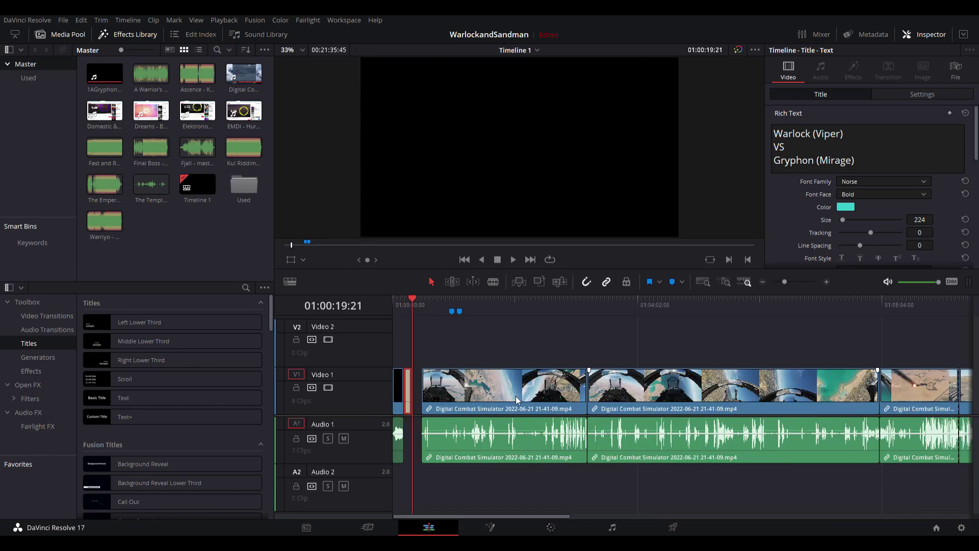
{"action": "scroll", "coordinate": [574, 400], "scroll_direction": "up", "scroll_amount": 1}
{"action": "scroll", "coordinate": [574, 401], "scroll_direction": "up", "scroll_amount": 1}
{"action": "scroll", "coordinate": [574, 401], "scroll_direction": "up", "scroll_amount": 1}
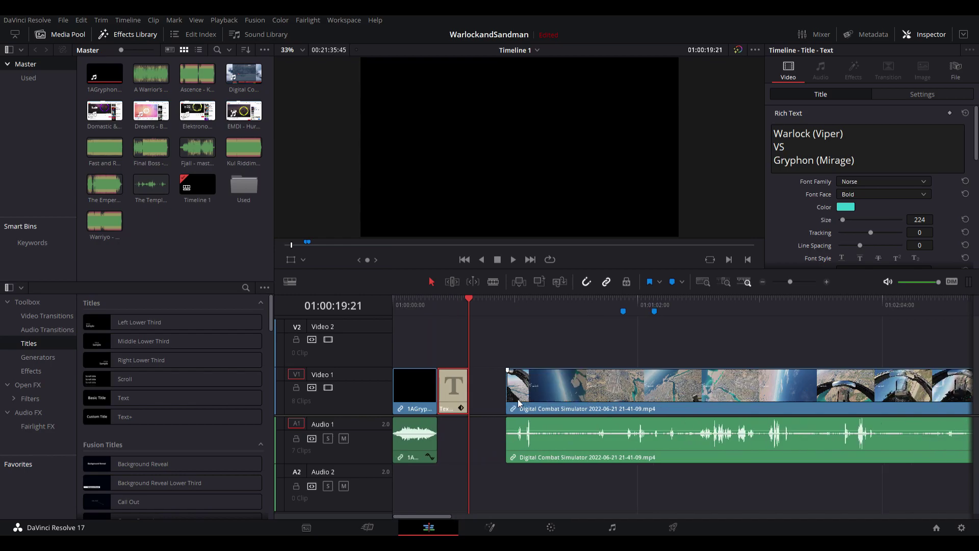
{"action": "scroll", "coordinate": [580, 394], "scroll_direction": "up", "scroll_amount": 1}
{"action": "scroll", "coordinate": [659, 400], "scroll_direction": "up", "scroll_amount": 1}
{"action": "scroll", "coordinate": [659, 400], "scroll_direction": "up", "scroll_amount": 1}
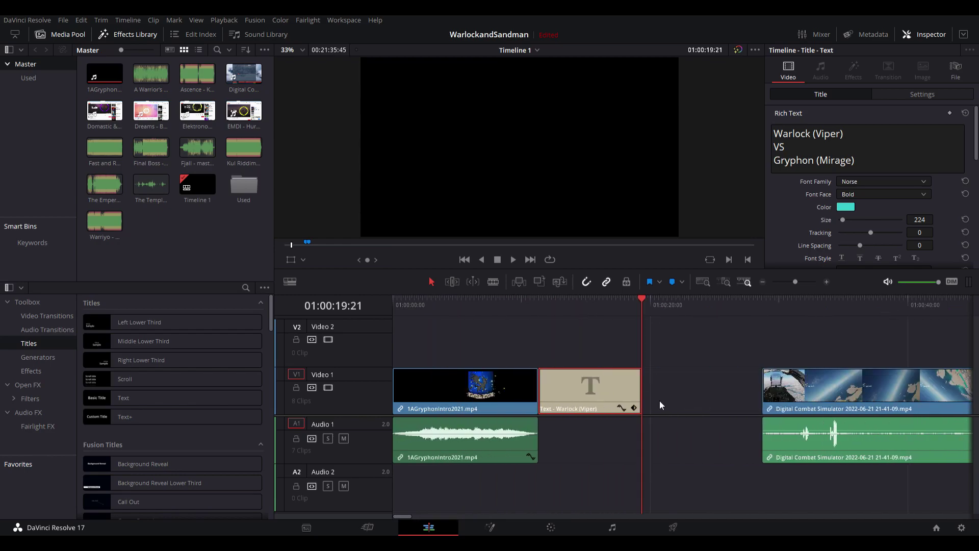
{"action": "scroll", "coordinate": [719, 374], "scroll_direction": "down", "scroll_amount": 1}
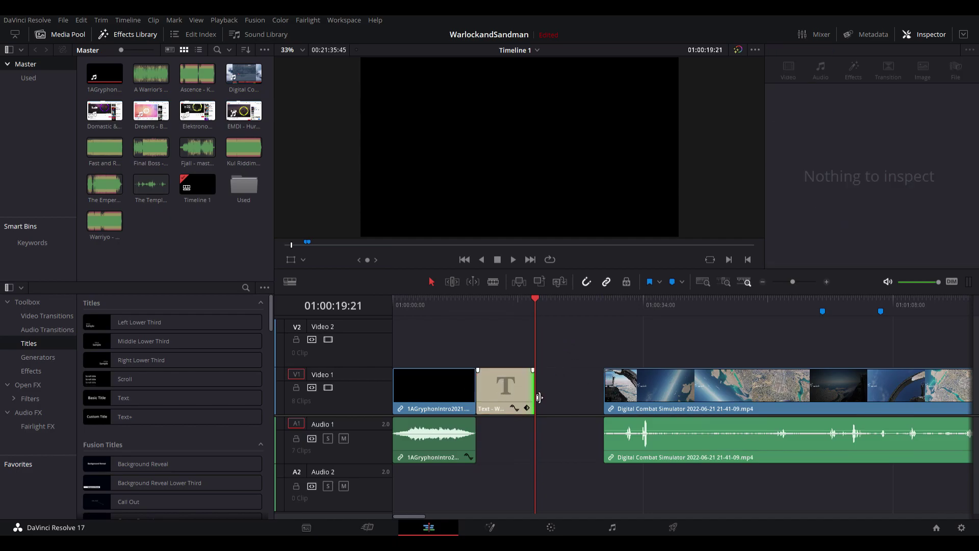
- Trim the title clip's right edge back to the playhead, then zoom to show the whole timeline
{"action": "left_click_drag", "start_coordinate": [533, 394], "coordinate": [602, 394]}
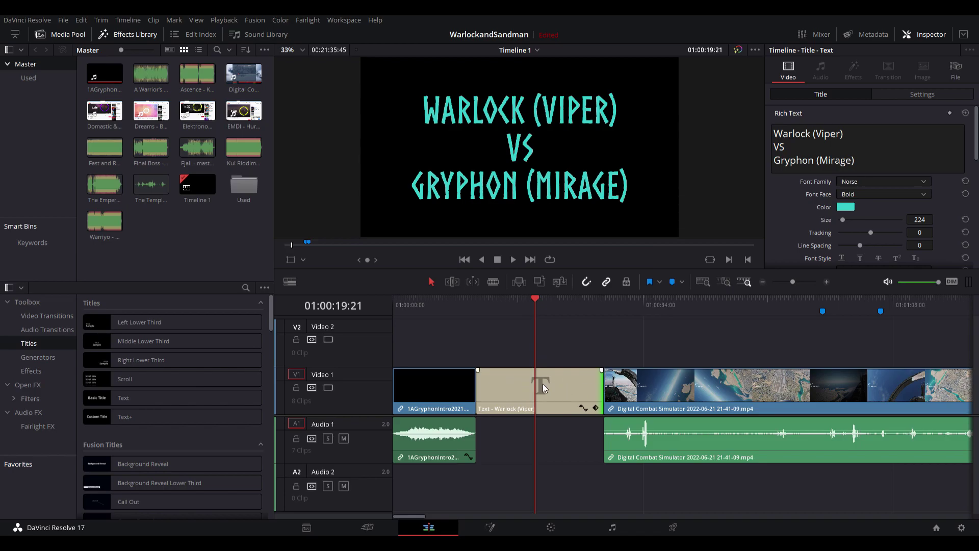
{"action": "left_click_drag", "start_coordinate": [602, 394], "coordinate": [534, 394]}
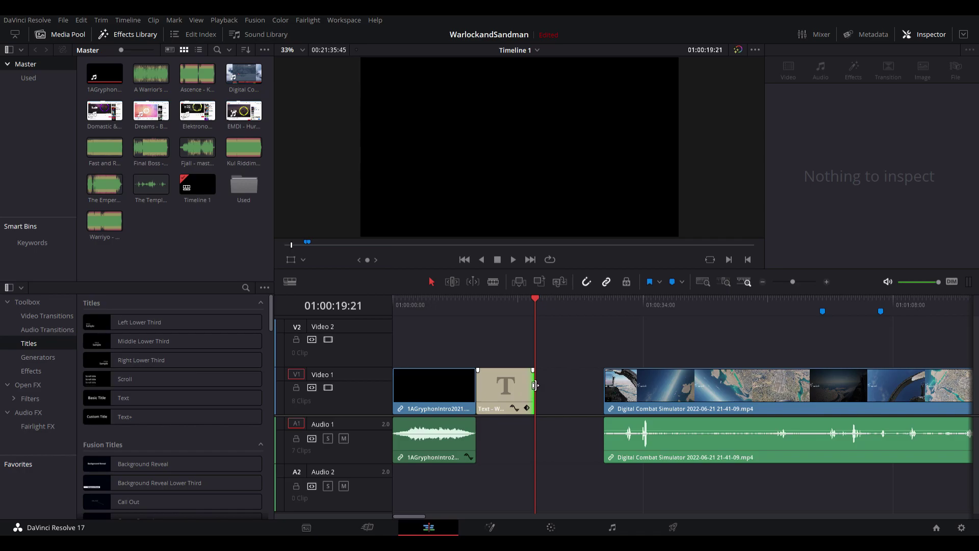
{"action": "left_click", "coordinate": [562, 303]}
{"action": "scroll", "coordinate": [523, 387], "scroll_direction": "up", "scroll_amount": 3}
{"action": "scroll", "coordinate": [546, 411], "scroll_direction": "up", "scroll_amount": 2}
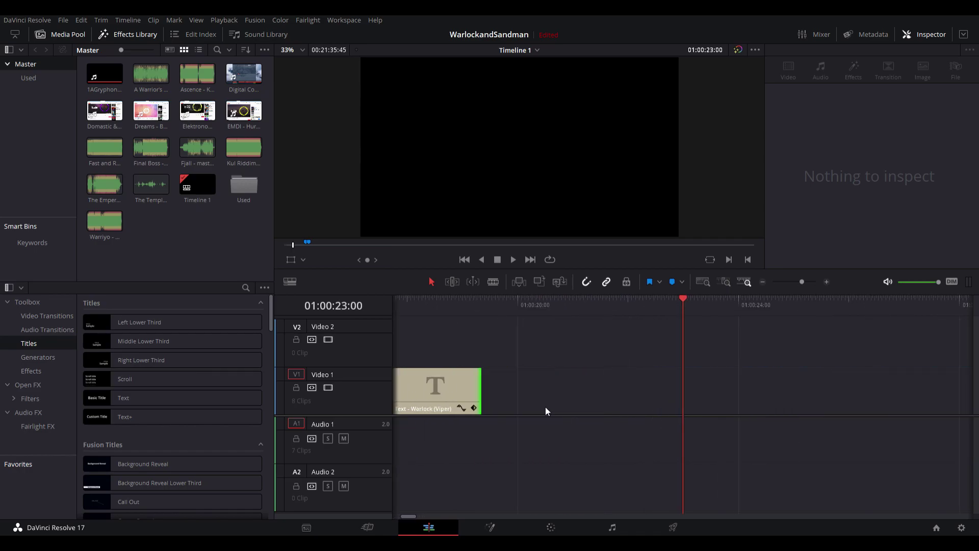
{"action": "key", "text": "Up"}
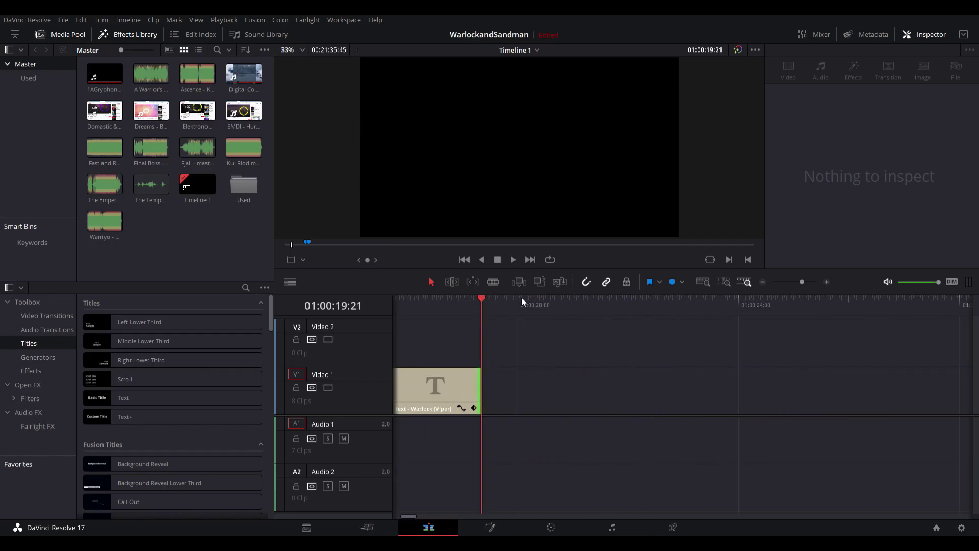
{"action": "left_click", "coordinate": [576, 300]}
{"action": "left_click_drag", "start_coordinate": [479, 394], "coordinate": [481, 394]}
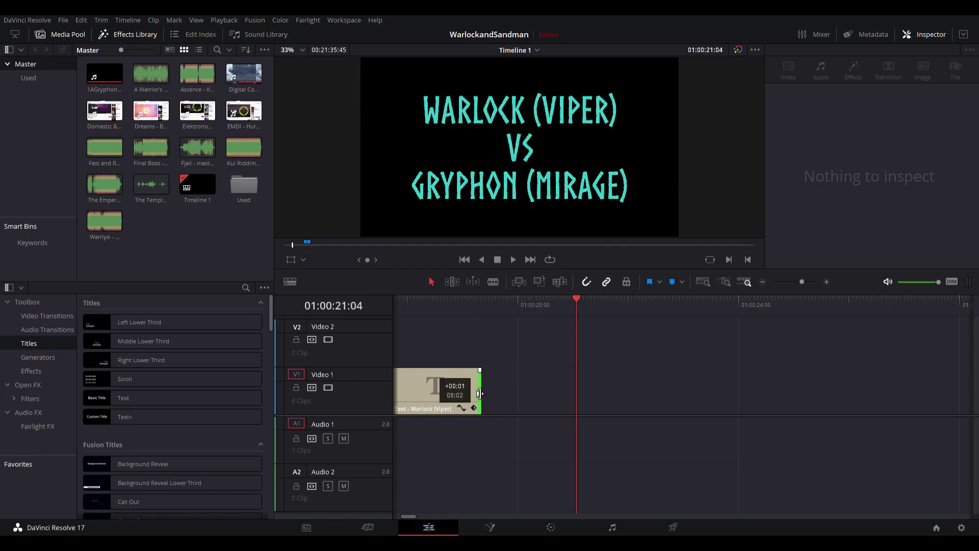
{"action": "left_click_drag", "start_coordinate": [480, 394], "coordinate": [479, 394]}
{"action": "key", "text": "Up"}
{"action": "key", "text": "shift+z"}
{"action": "scroll", "coordinate": [564, 406], "scroll_direction": "down", "scroll_amount": 2}
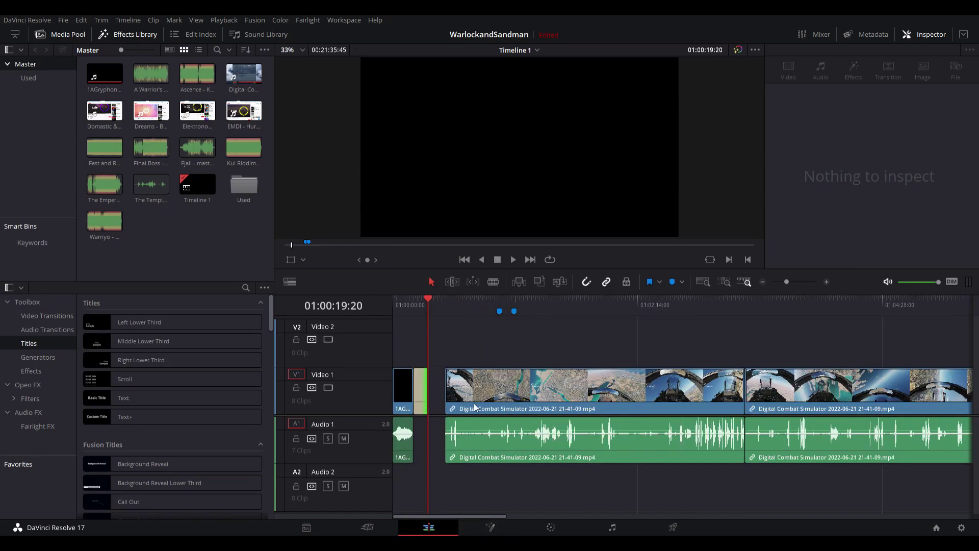
{"action": "scroll", "coordinate": [458, 345], "scroll_direction": "down", "scroll_amount": 3}
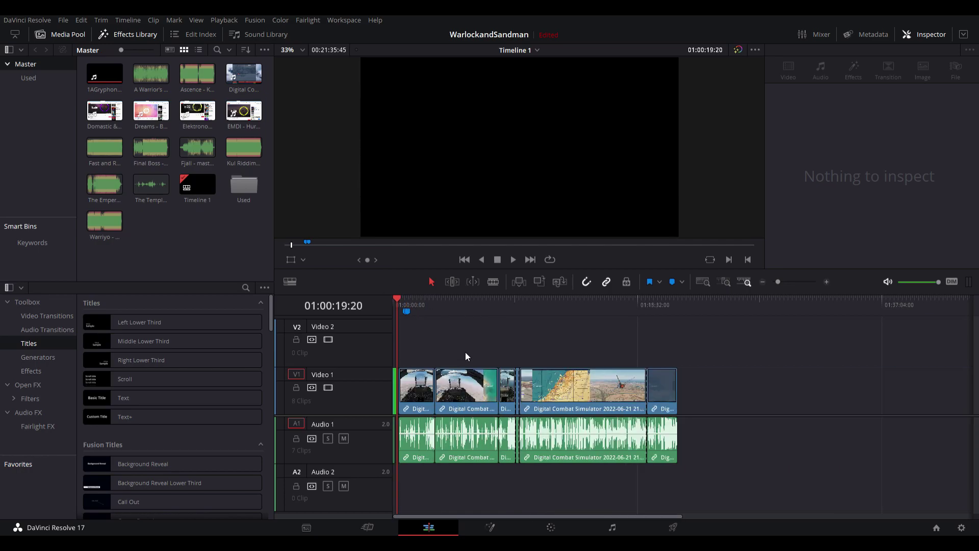
- Move the last gameplay clip from V1/A1 up to V2/A2 and reposition the thin sliver clip
{"action": "left_click_drag", "start_coordinate": [667, 393], "coordinate": [641, 349]}
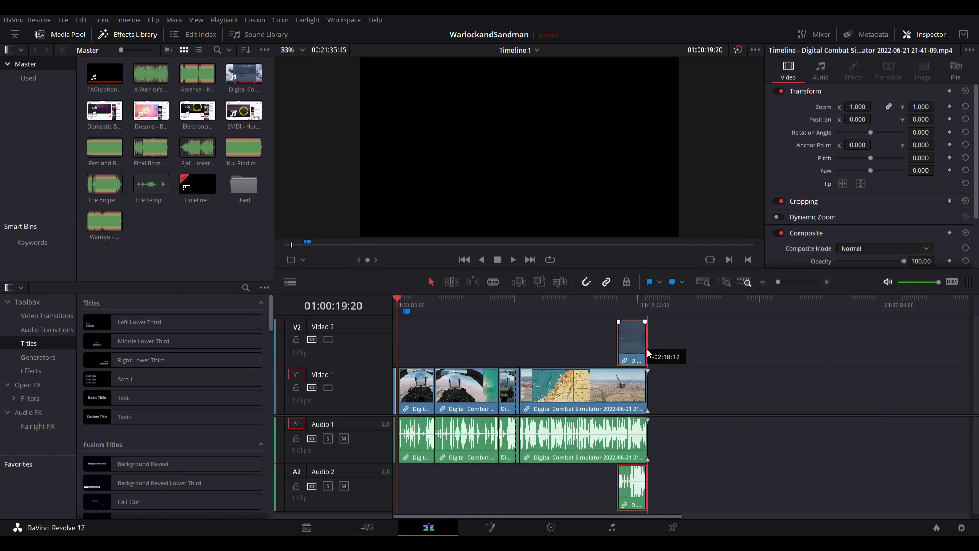
{"action": "left_click_drag", "start_coordinate": [517, 395], "coordinate": [511, 342]}
{"action": "left_click", "coordinate": [584, 397]}
{"action": "left_click_drag", "start_coordinate": [583, 397], "coordinate": [584, 395]}
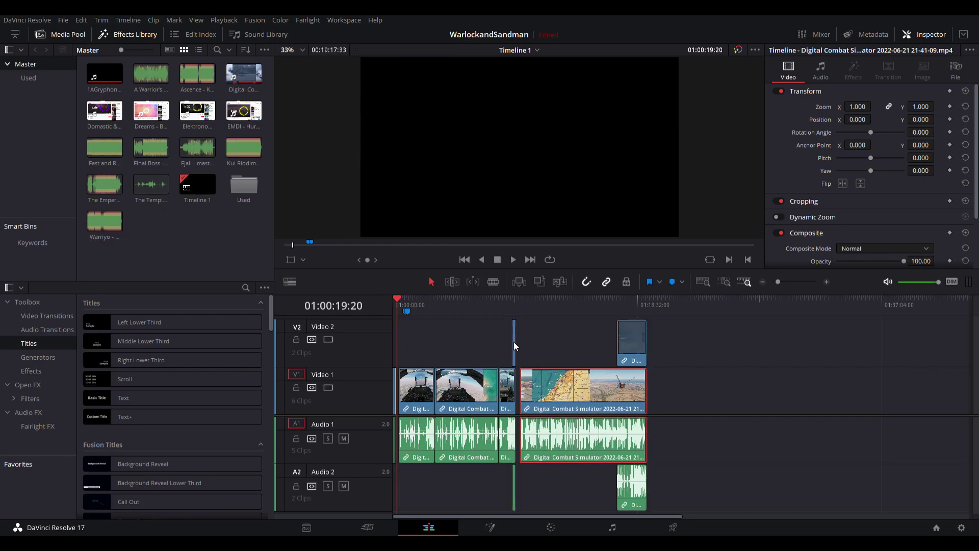
{"action": "left_click_drag", "start_coordinate": [513, 342], "coordinate": [518, 341]}
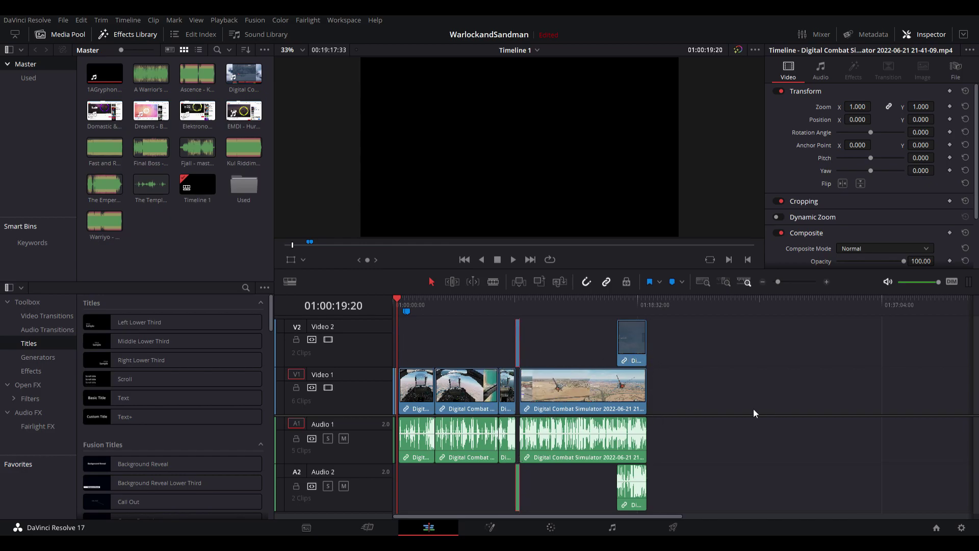
{"action": "scroll", "coordinate": [421, 383], "scroll_direction": "up", "scroll_amount": 3}
{"action": "scroll", "coordinate": [421, 383], "scroll_direction": "up", "scroll_amount": 5}
{"action": "scroll", "coordinate": [462, 406], "scroll_direction": "up", "scroll_amount": 2}
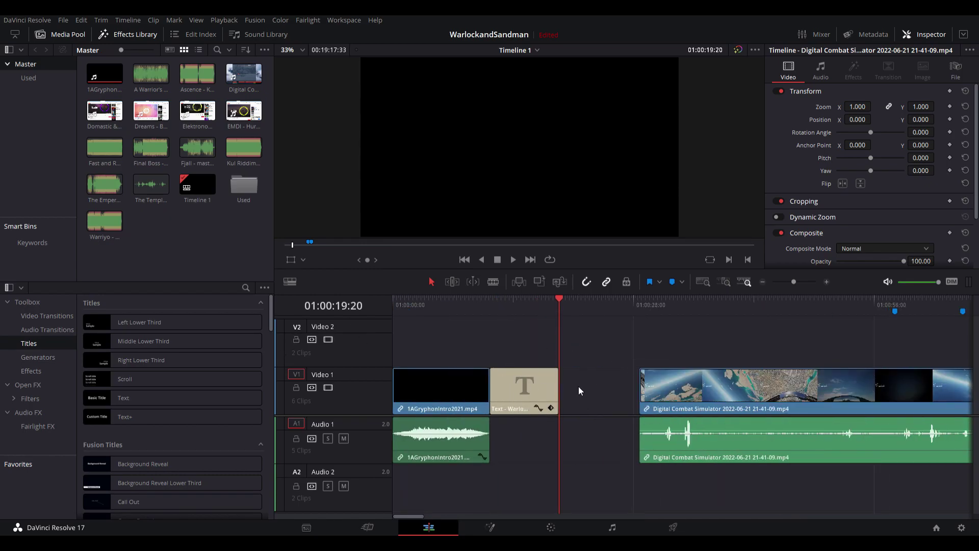
{"action": "scroll", "coordinate": [544, 394], "scroll_direction": "up", "scroll_amount": 2}
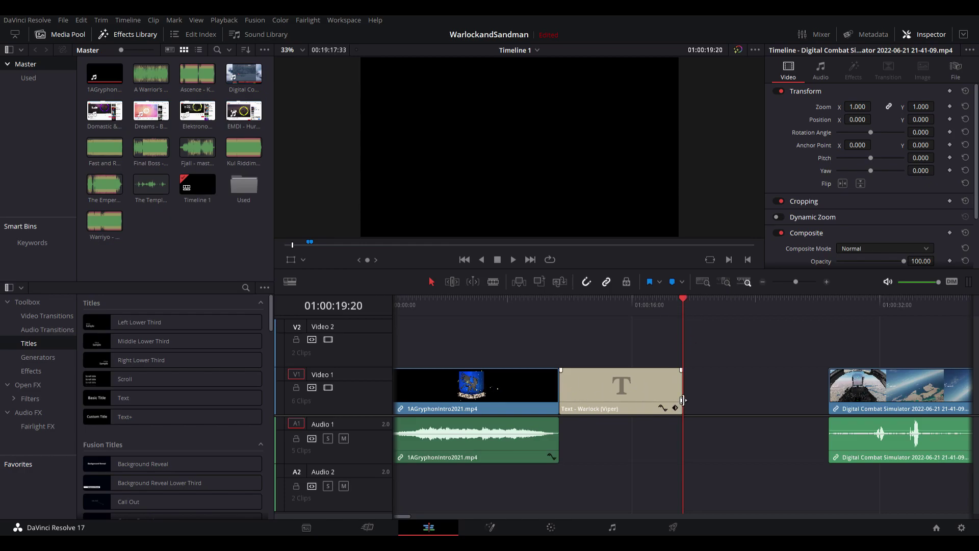
- Extend the Text clip to the footage, blade it at the playhead, and ripple-delete the second piece
{"action": "left_click_drag", "start_coordinate": [684, 400], "coordinate": [826, 401]}
{"action": "left_click", "coordinate": [805, 408]}
{"action": "key", "text": "b"}
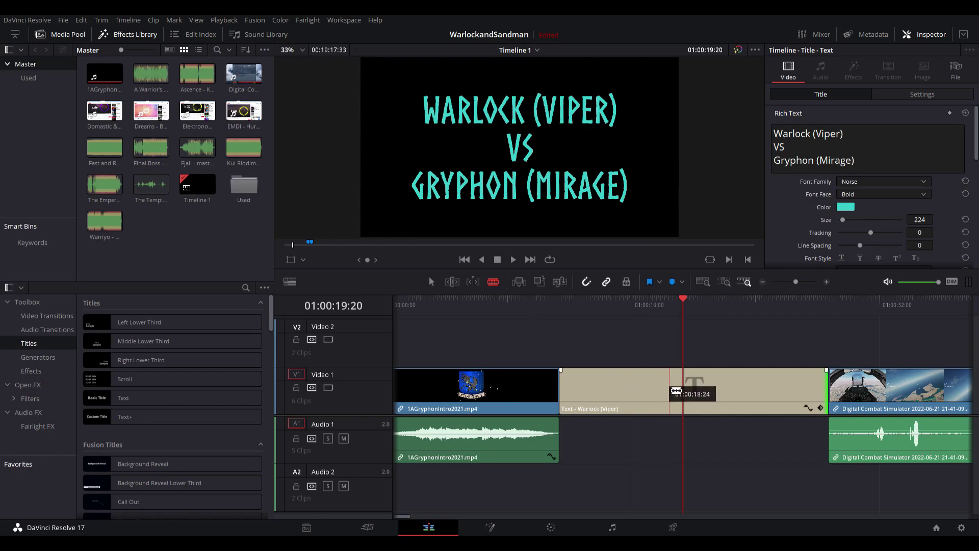
{"action": "left_click", "coordinate": [683, 391]}
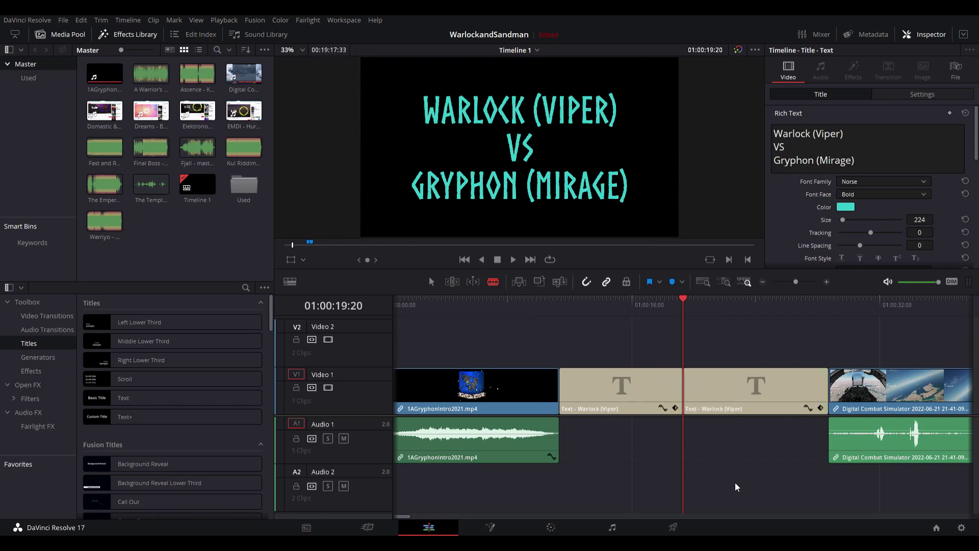
{"action": "key", "text": "a"}
{"action": "left_click", "coordinate": [757, 383]}
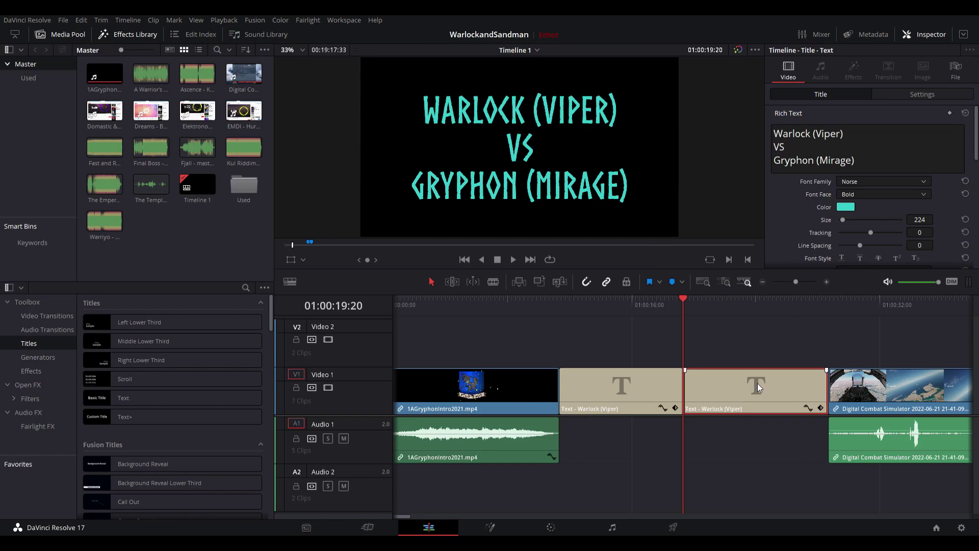
{"action": "key", "text": "Delete"}
{"action": "scroll", "coordinate": [757, 384], "scroll_direction": "down", "scroll_amount": 2}
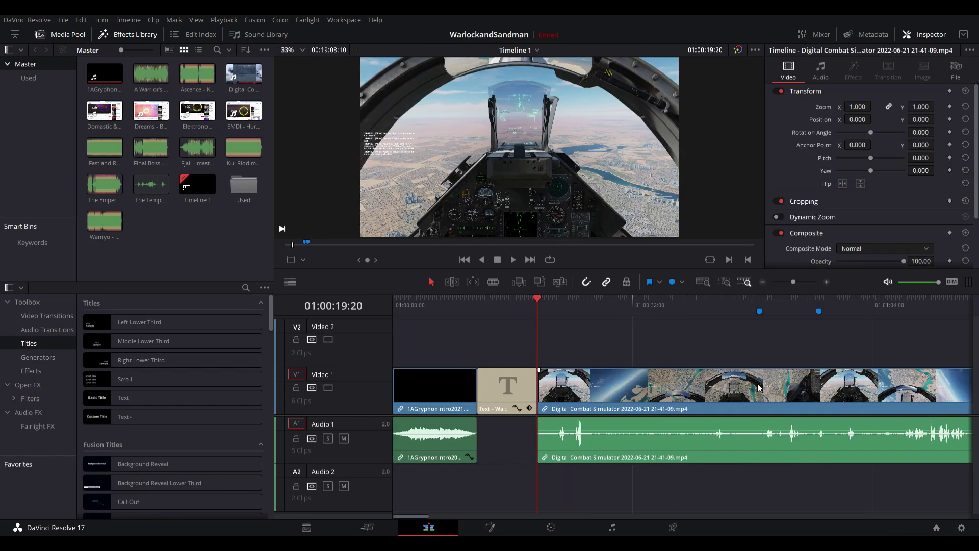
{"action": "scroll", "coordinate": [757, 384], "scroll_direction": "down", "scroll_amount": 2}
{"action": "scroll", "coordinate": [758, 383], "scroll_direction": "down", "scroll_amount": 3}
{"action": "scroll", "coordinate": [758, 384], "scroll_direction": "up", "scroll_amount": 3}
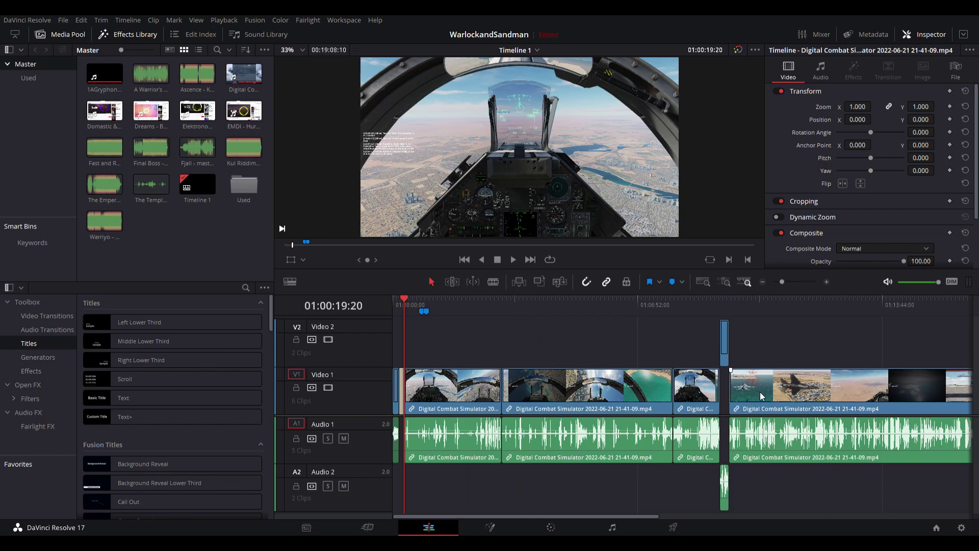
{"action": "scroll", "coordinate": [723, 394], "scroll_direction": "right", "scroll_amount": 3}
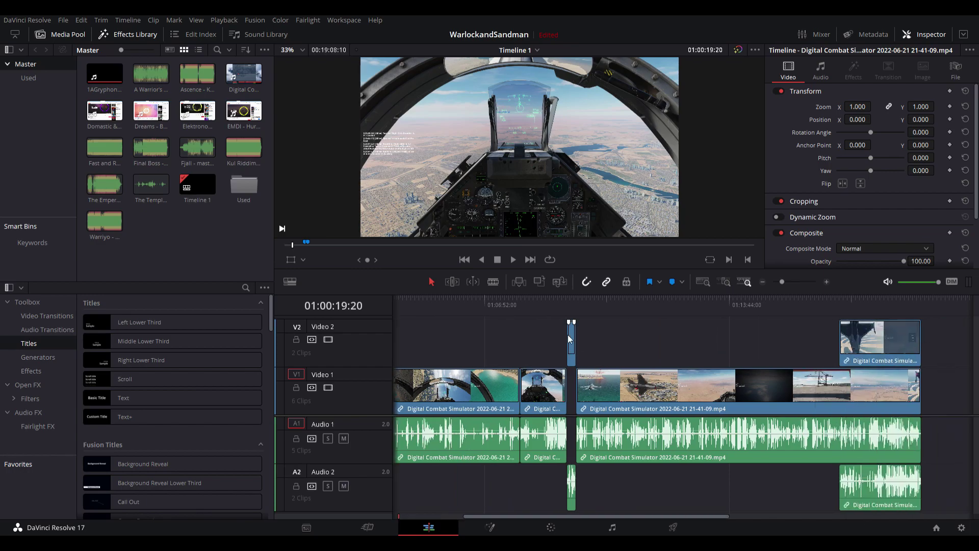
{"action": "scroll", "coordinate": [540, 394], "scroll_direction": "left", "scroll_amount": 1}
{"action": "scroll", "coordinate": [540, 394], "scroll_direction": "left", "scroll_amount": 2}
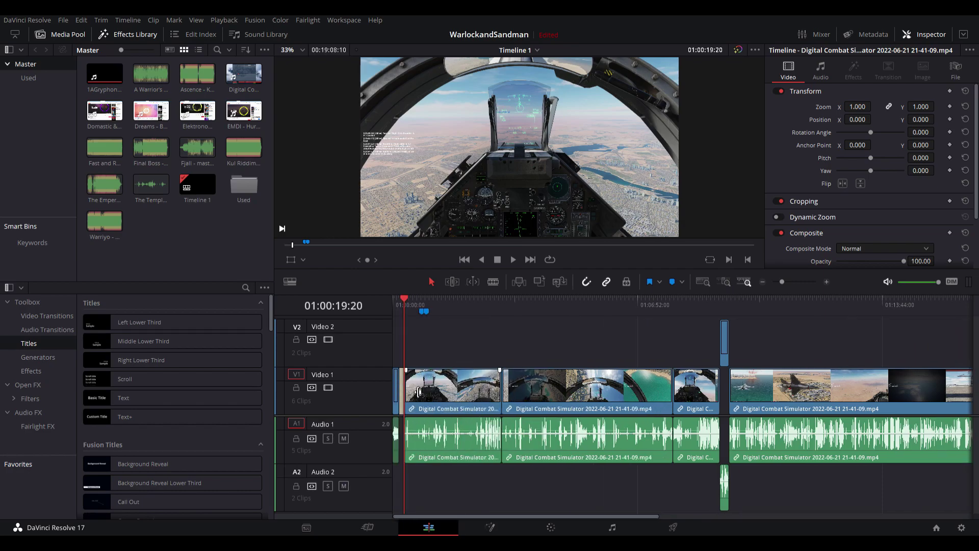
{"action": "scroll", "coordinate": [461, 381], "scroll_direction": "down", "scroll_amount": 5}
{"action": "left_click_drag", "start_coordinate": [534, 356], "coordinate": [400, 485]}
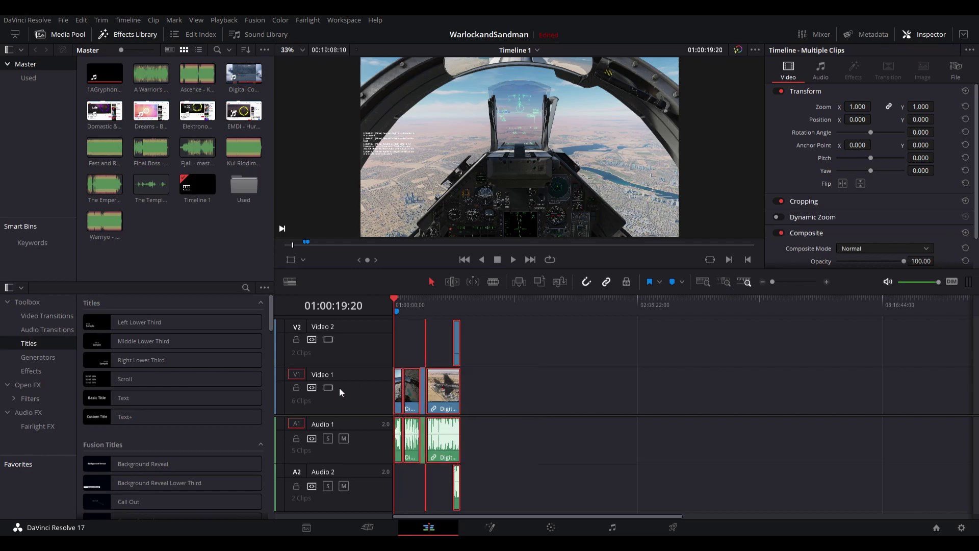
{"action": "scroll", "coordinate": [416, 406], "scroll_direction": "up", "scroll_amount": 5}
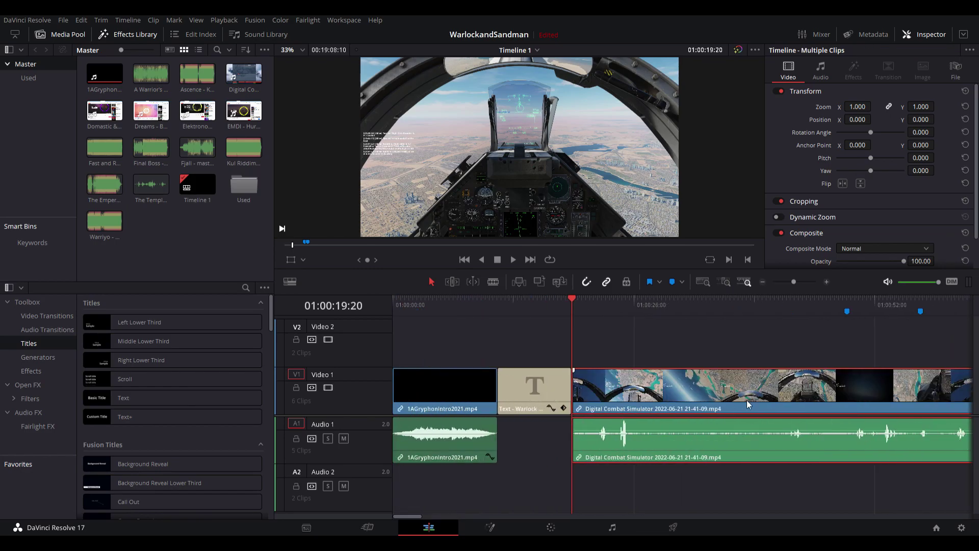
{"action": "left_click", "coordinate": [625, 380]}
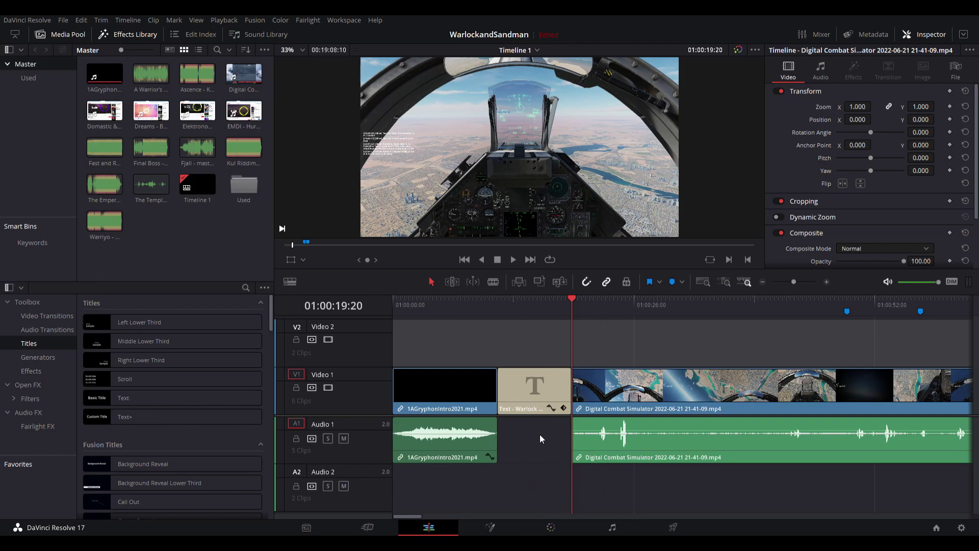
{"action": "scroll", "coordinate": [557, 435], "scroll_direction": "down", "scroll_amount": 2}
{"action": "scroll", "coordinate": [556, 436], "scroll_direction": "down", "scroll_amount": 2}
{"action": "scroll", "coordinate": [556, 436], "scroll_direction": "down", "scroll_amount": 2}
{"action": "scroll", "coordinate": [555, 435], "scroll_direction": "down", "scroll_amount": 3}
{"action": "scroll", "coordinate": [555, 435], "scroll_direction": "down", "scroll_amount": 3}
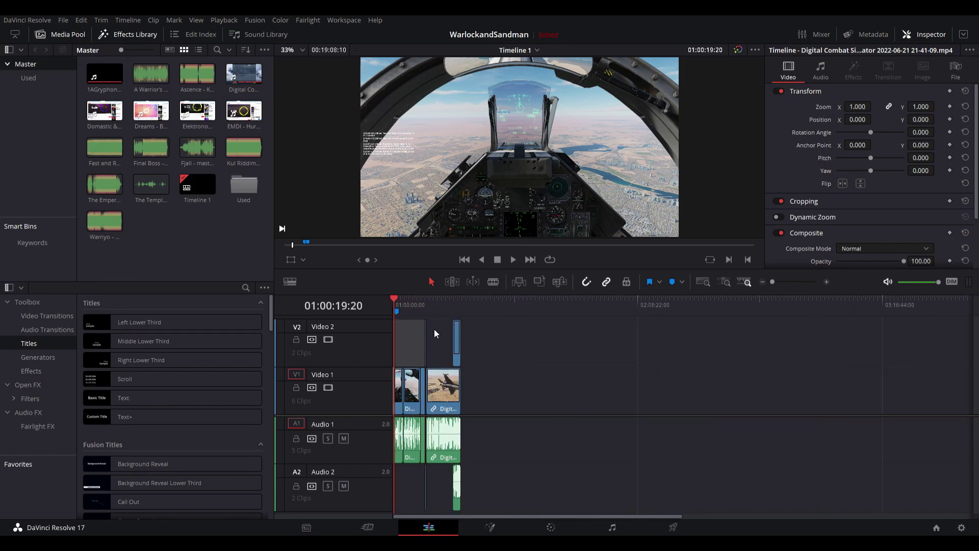
{"action": "scroll", "coordinate": [673, 370], "scroll_direction": "up", "scroll_amount": 5}
{"action": "scroll", "coordinate": [807, 382], "scroll_direction": "down", "scroll_amount": 1}
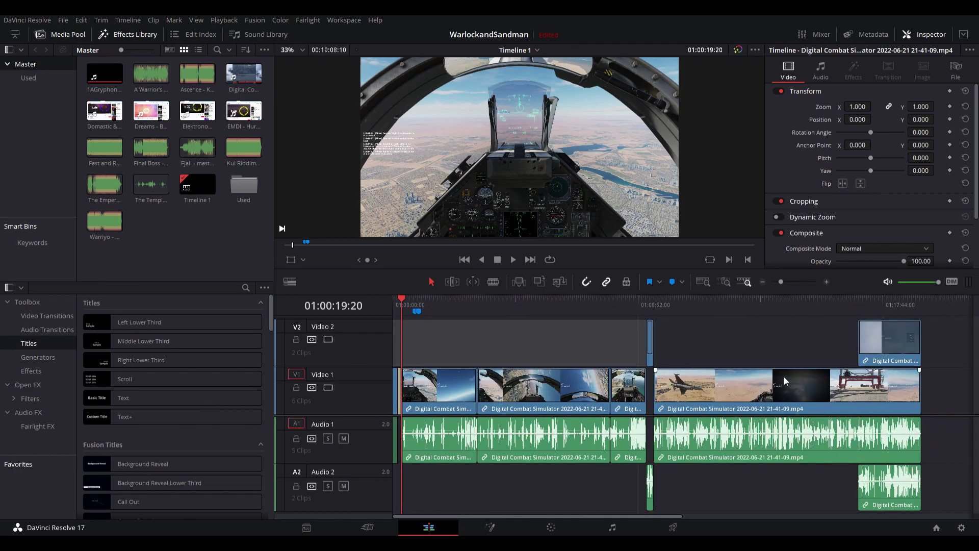
{"action": "scroll", "coordinate": [575, 367], "scroll_direction": "up", "scroll_amount": 2}
{"action": "scroll", "coordinate": [576, 367], "scroll_direction": "up", "scroll_amount": 2}
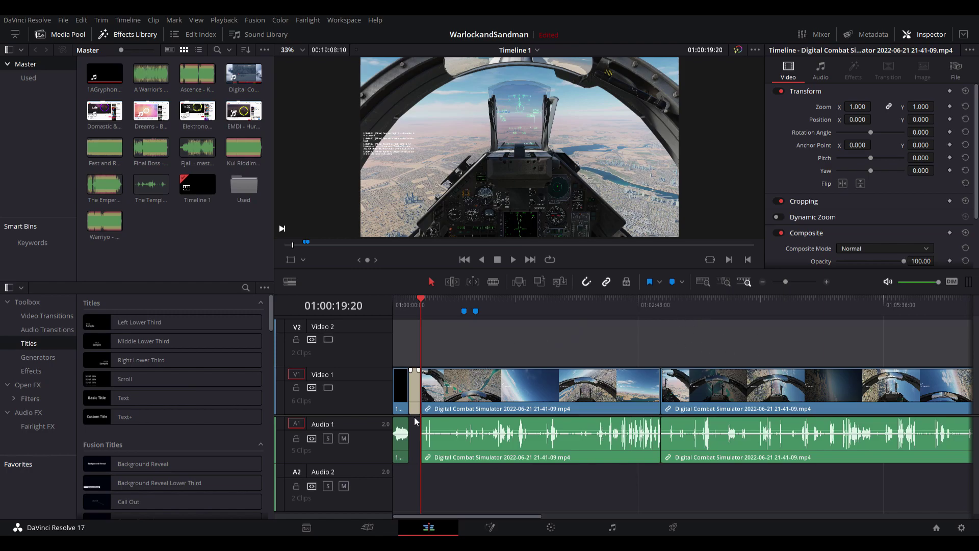
{"action": "scroll", "coordinate": [562, 422], "scroll_direction": "up", "scroll_amount": 3}
{"action": "scroll", "coordinate": [562, 422], "scroll_direction": "up", "scroll_amount": 3}
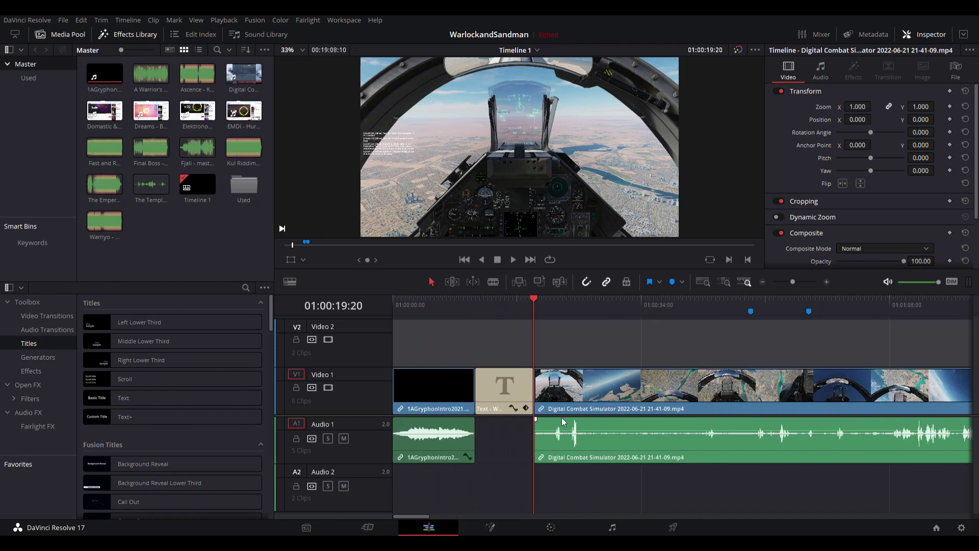